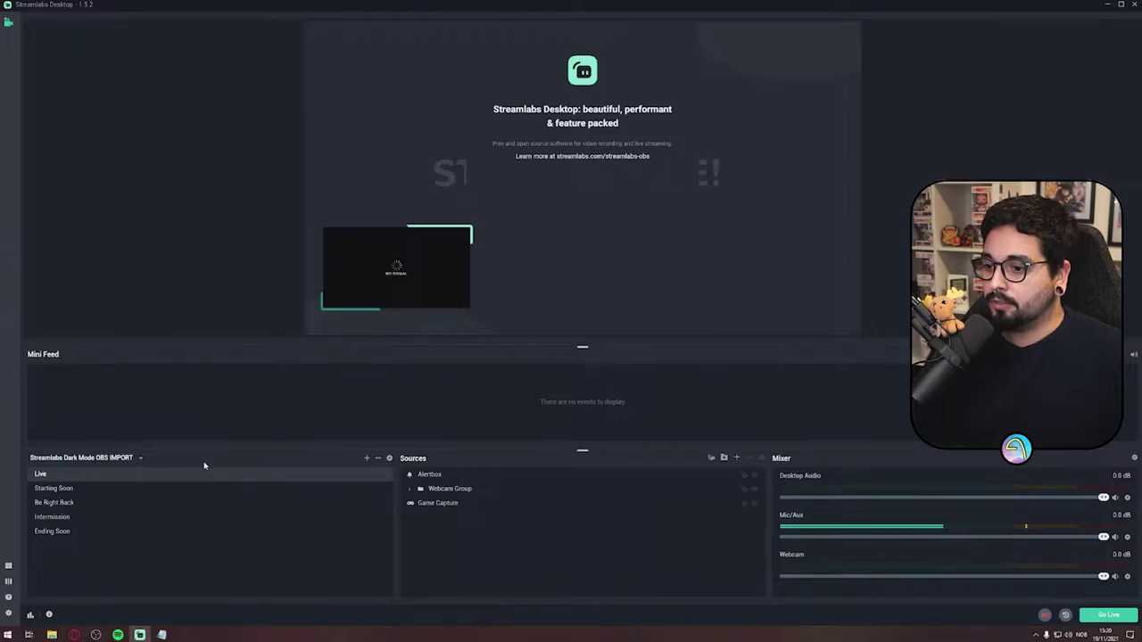
Review the existing scene collections, then tick Streamlabs Dark Mode OBS IMPORT in the Scene Collection Importer.
left_click(102, 459)
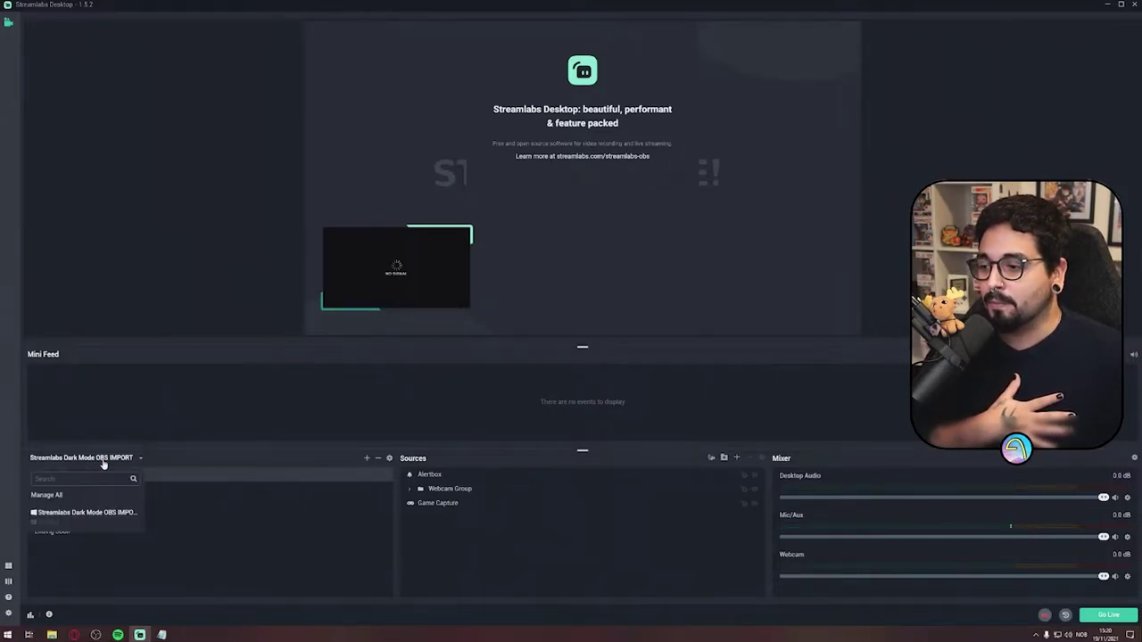
left_click(40, 496)
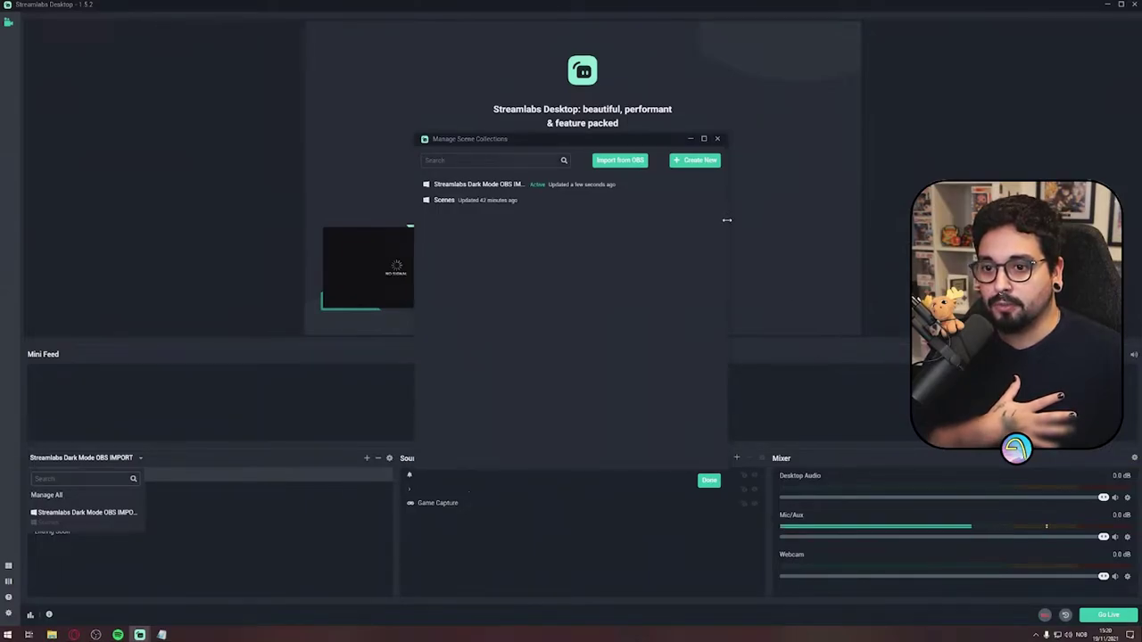
left_click_drag(727, 219, 853, 219)
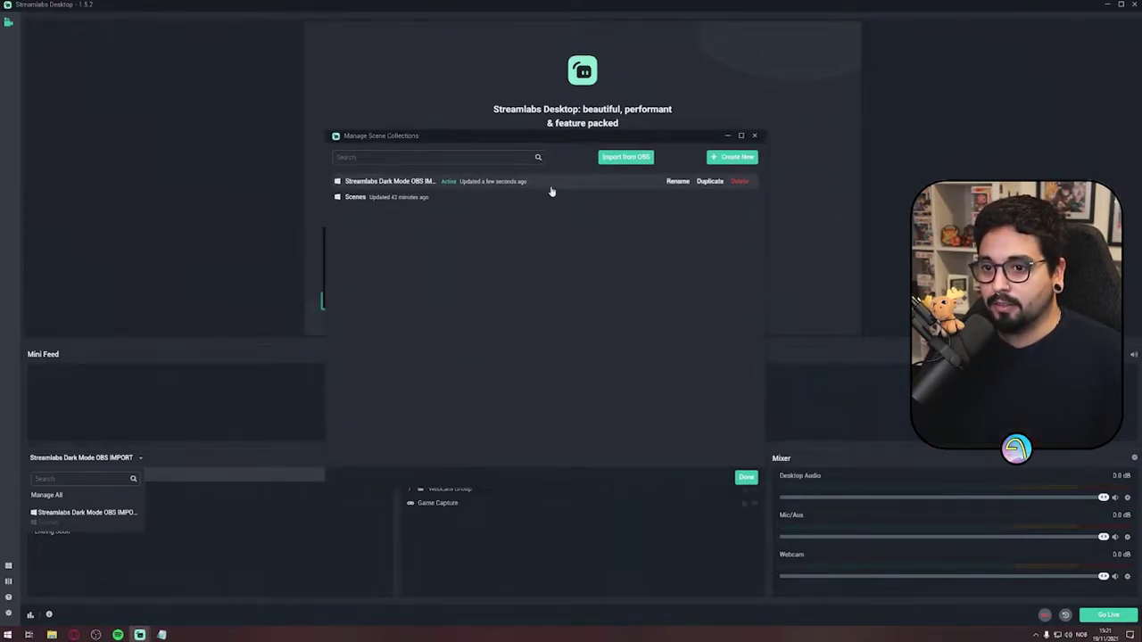
left_click(680, 183)
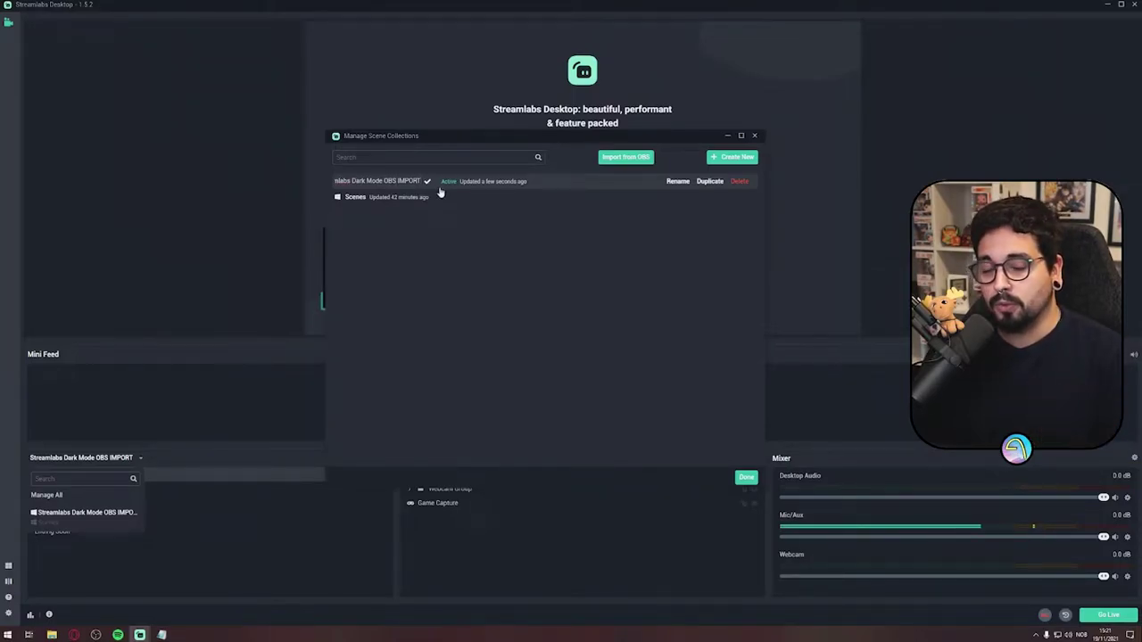
left_click(754, 134)
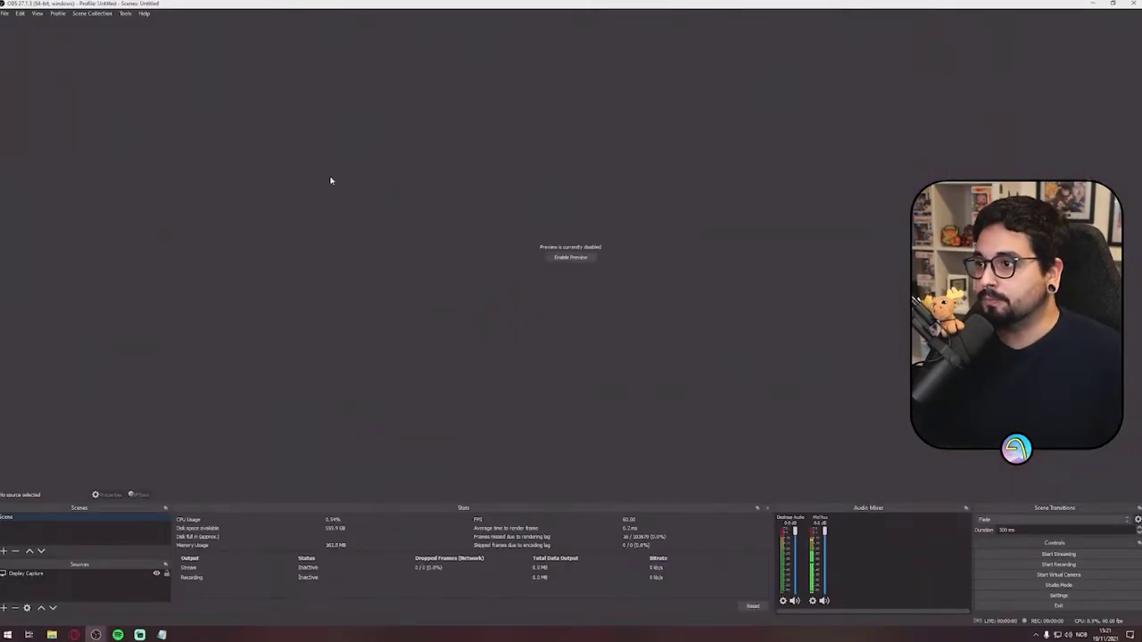
left_click(91, 13)
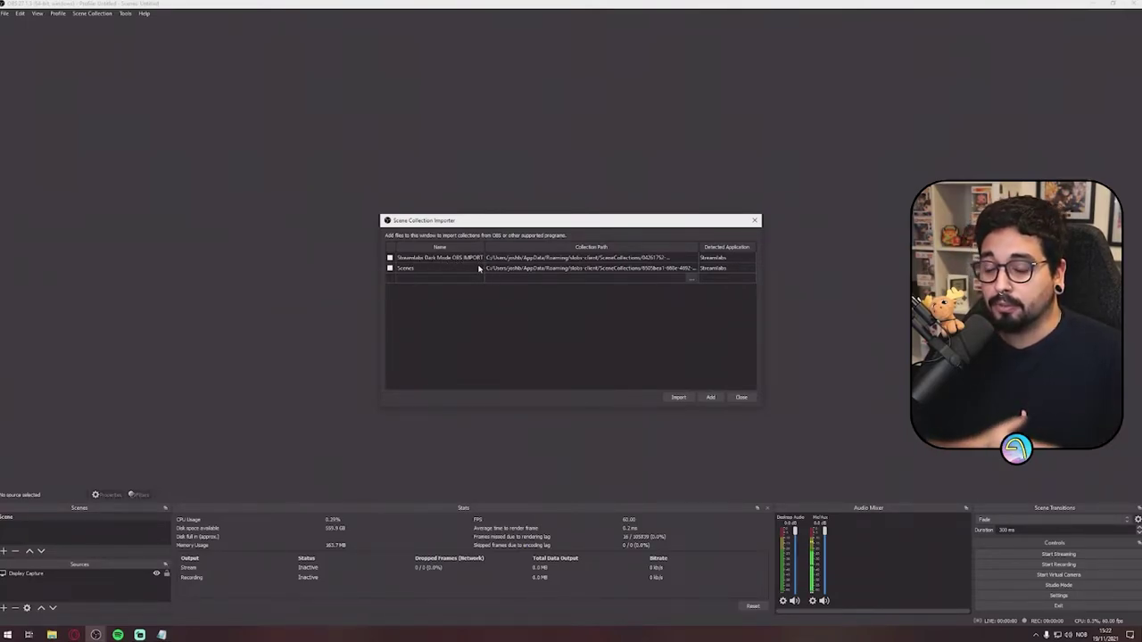
left_click(390, 258)
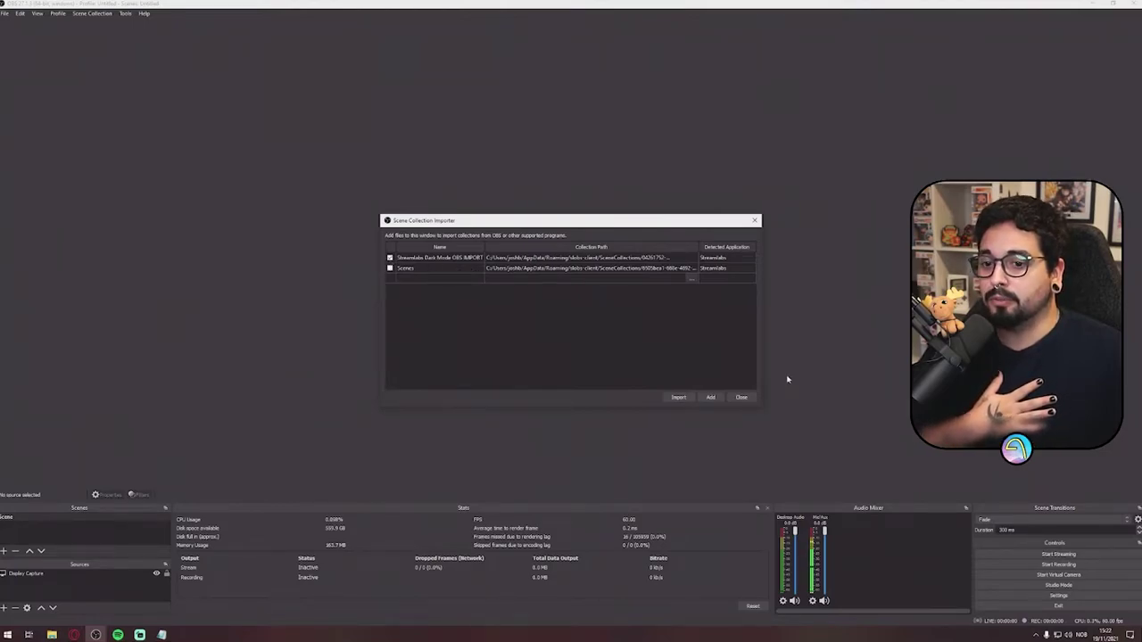
Import the collection and switch OBS to the Streamlabs Dark Mode collection.
left_click(679, 398)
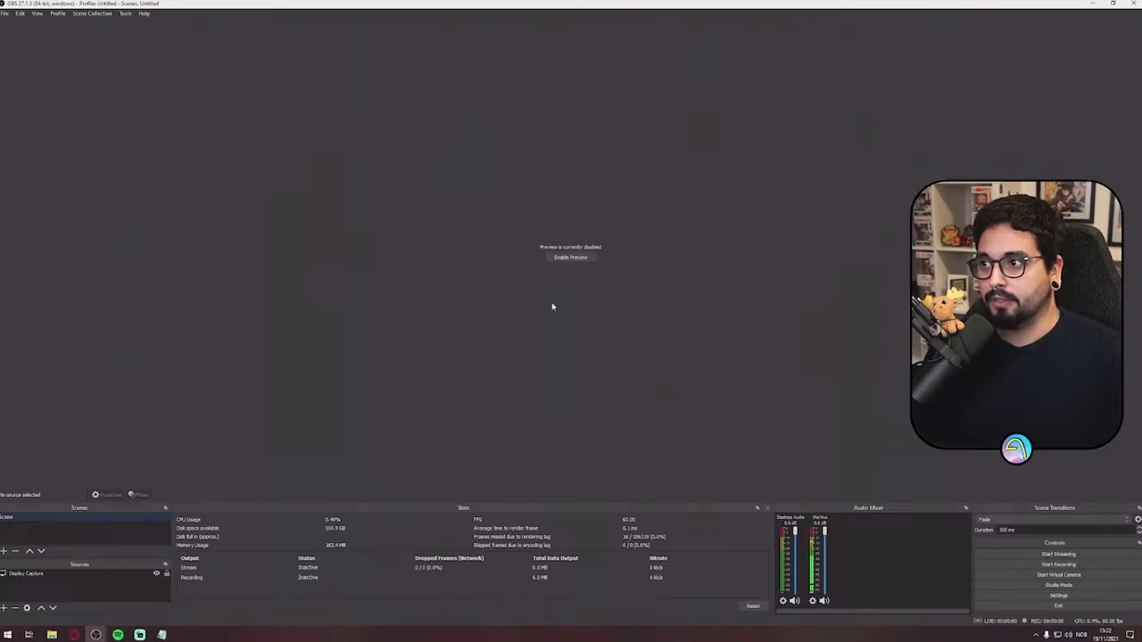
left_click(92, 14)
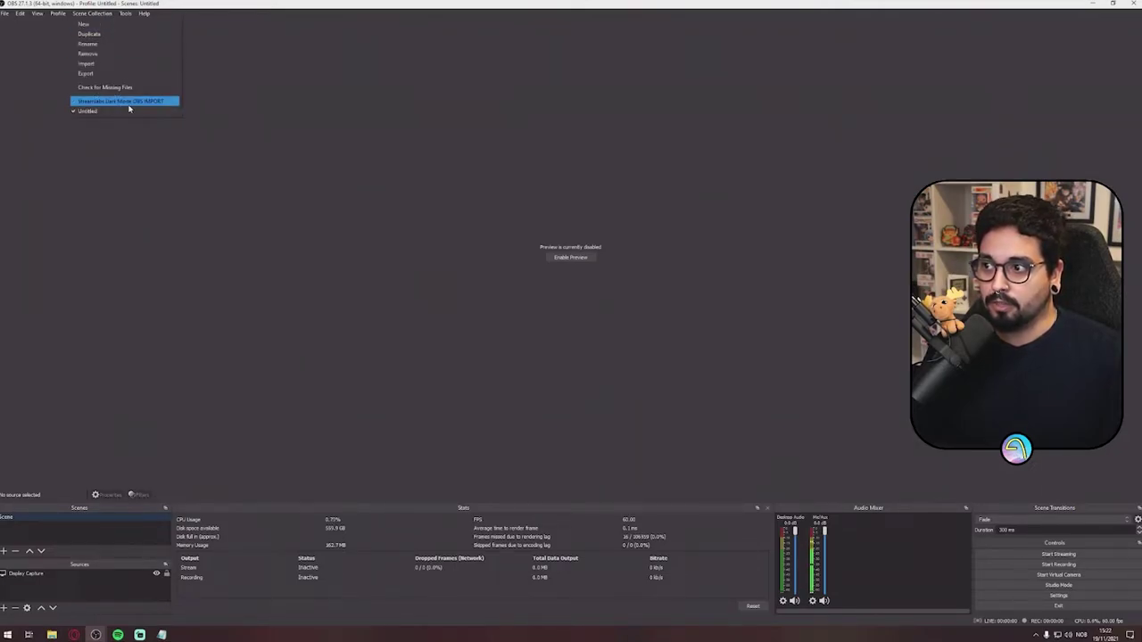
left_click(137, 102)
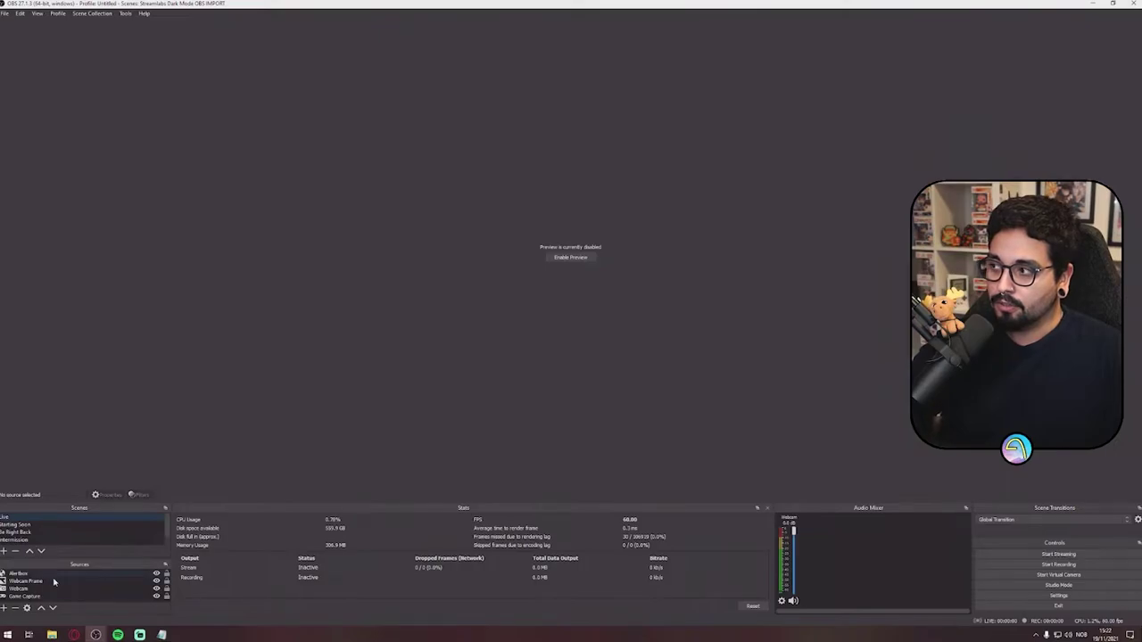
Enable the preview and stretch the Starting Soon BG image to fill the whole canvas.
left_click(562, 259)
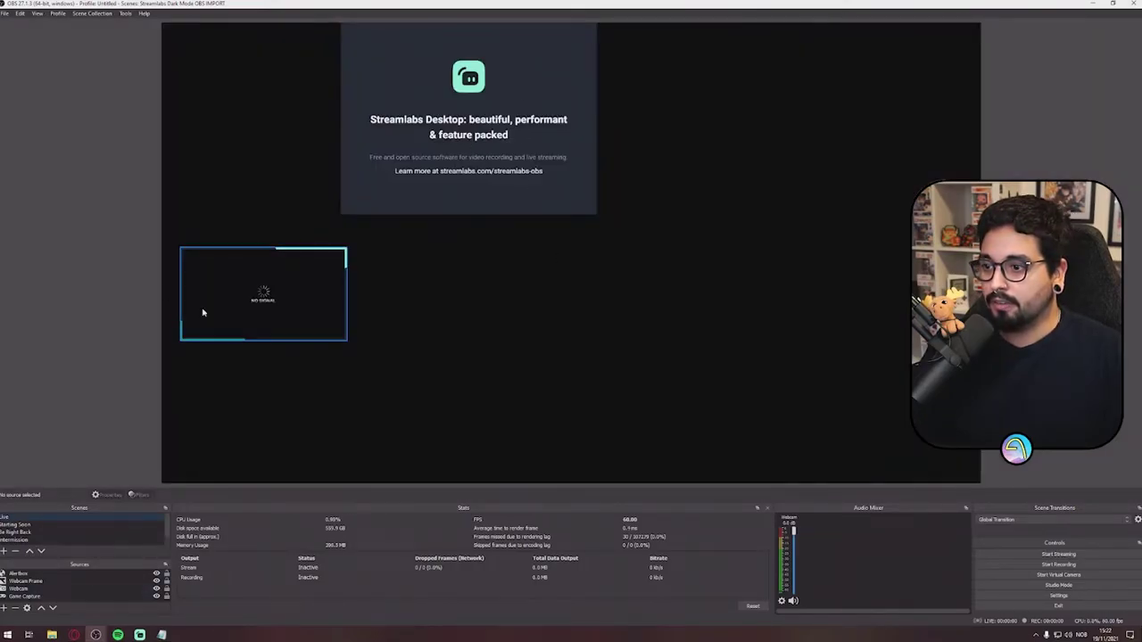
key("Down")
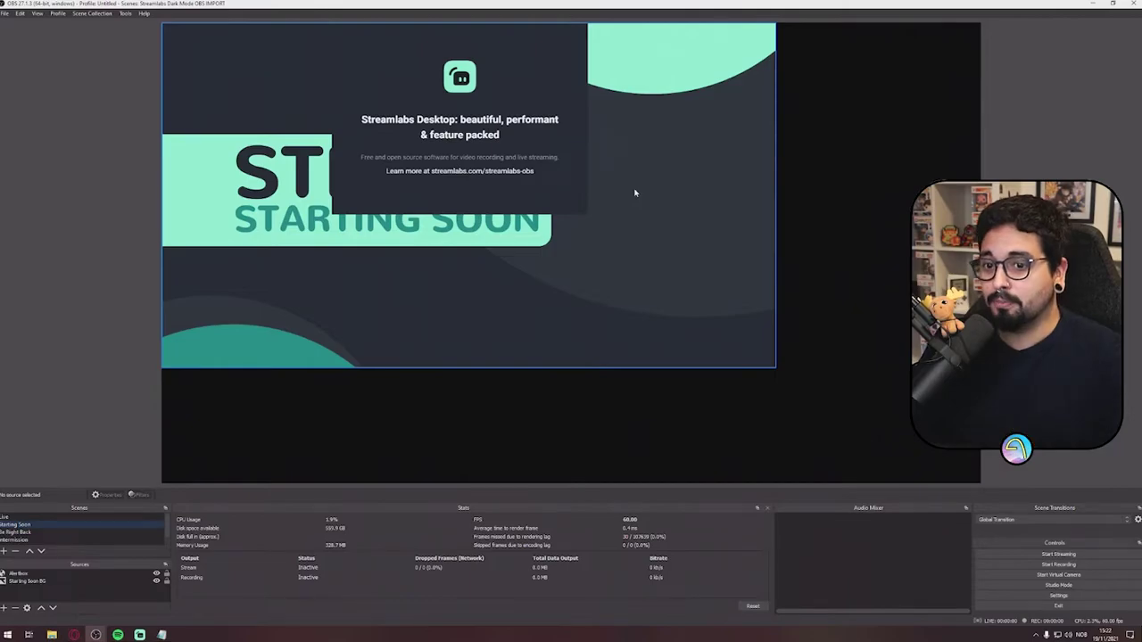
left_click(765, 304)
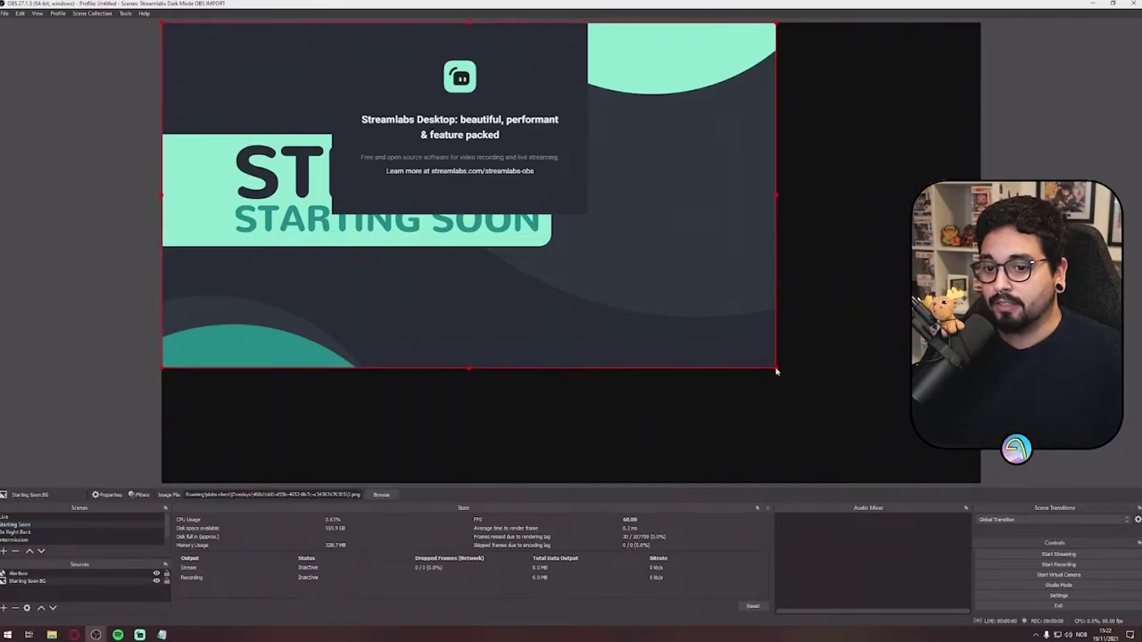
left_click_drag(776, 367, 981, 482)
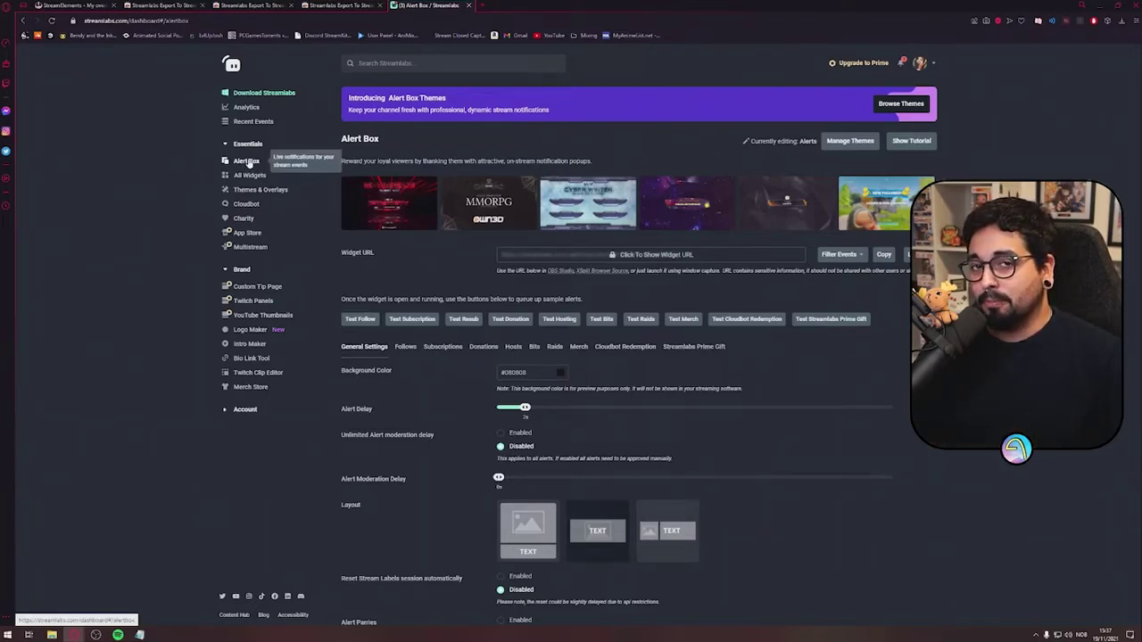
Open Manage Themes to see the Alerts theme linked to Streamlabs Dark Mode OBS IMPORT.
left_click(849, 145)
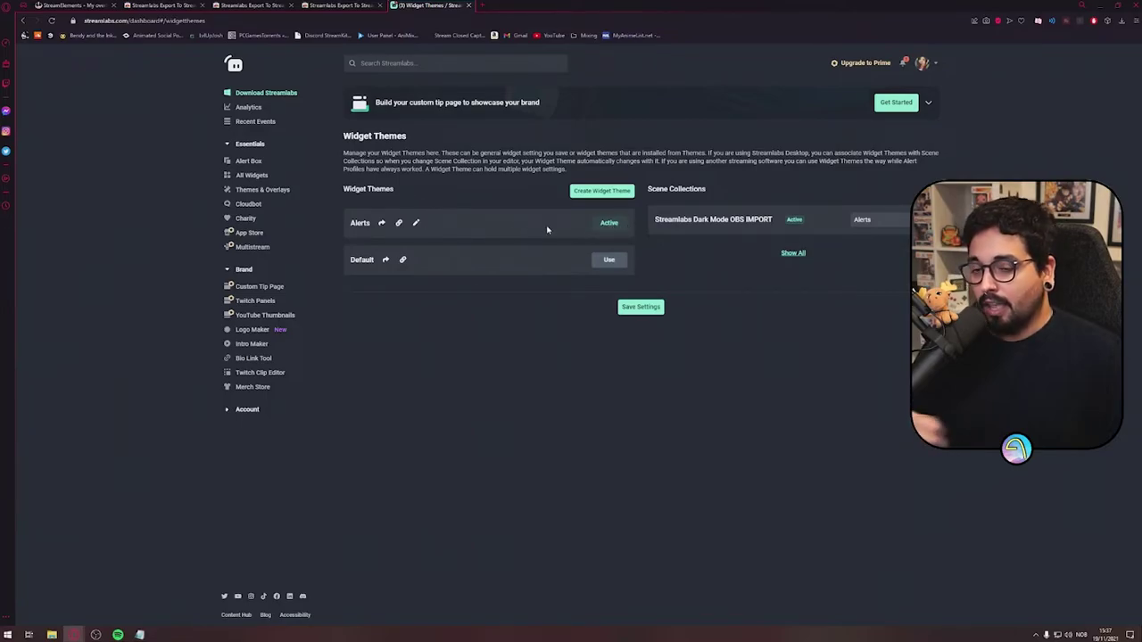
From the StreamElements account menu, choose Import > Channels > Streamlabs.
left_click(60, 7)
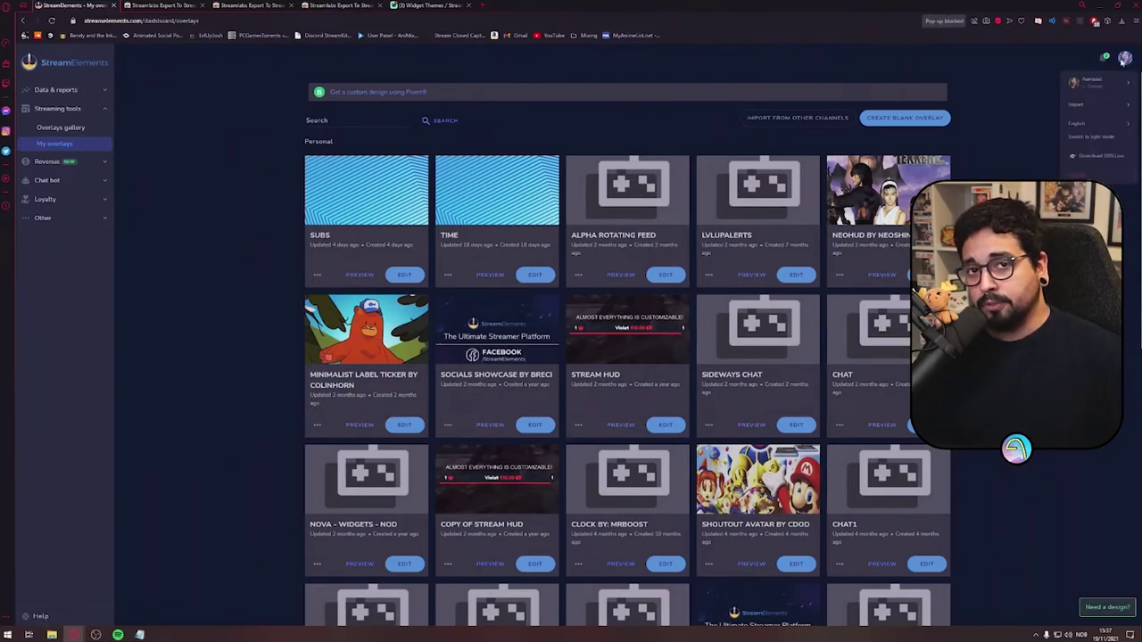
left_click(1125, 57)
left_click(1087, 122)
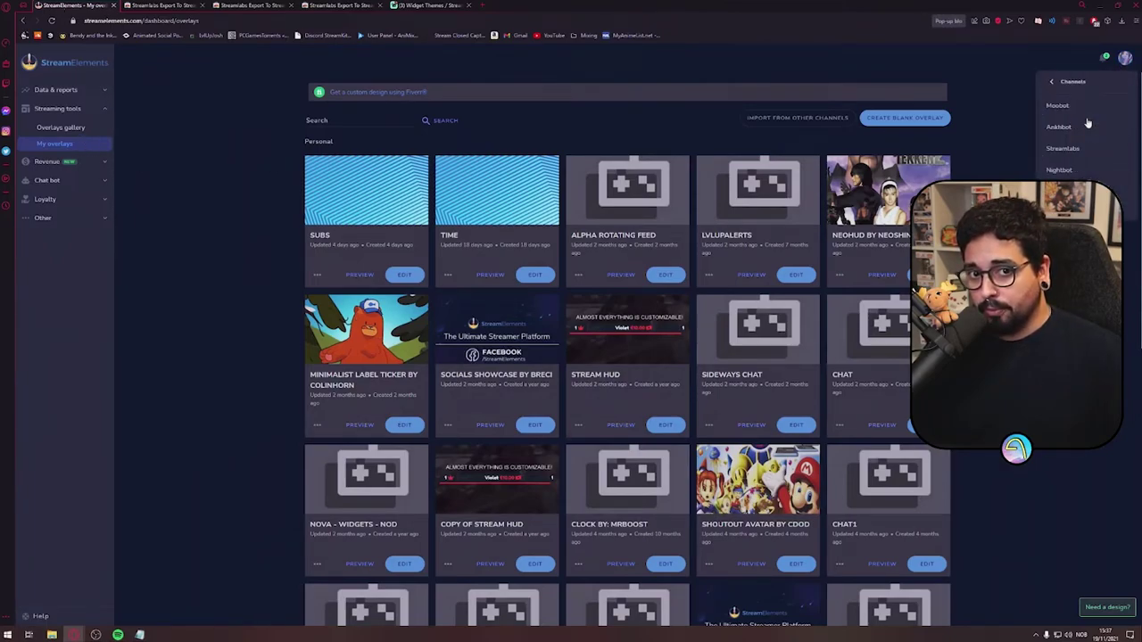
left_click(1071, 127)
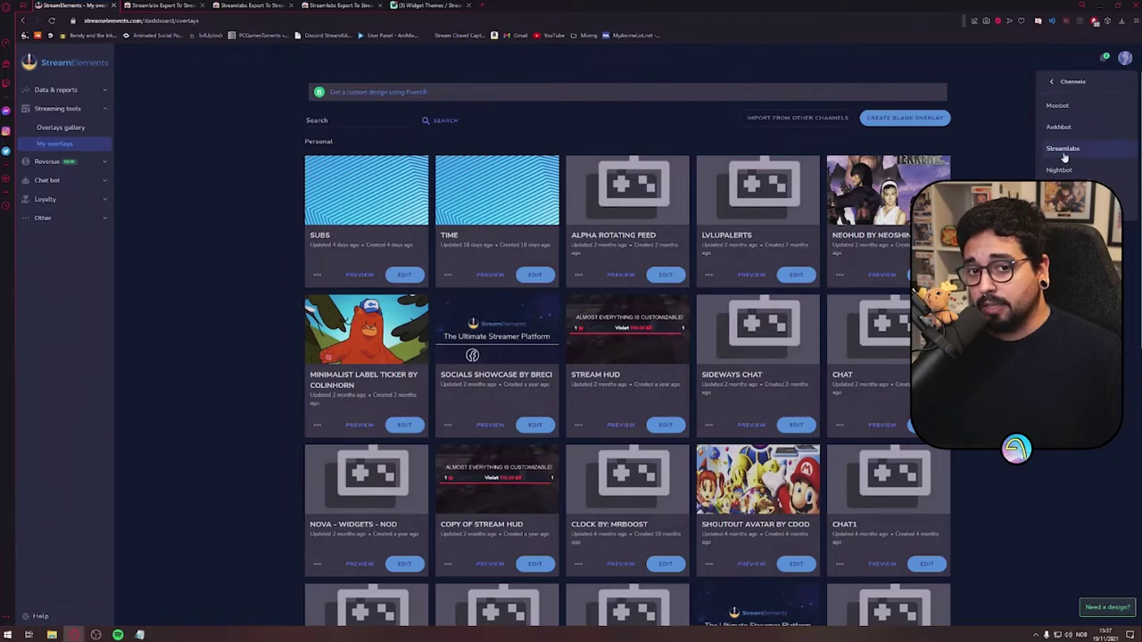
left_click(1063, 152)
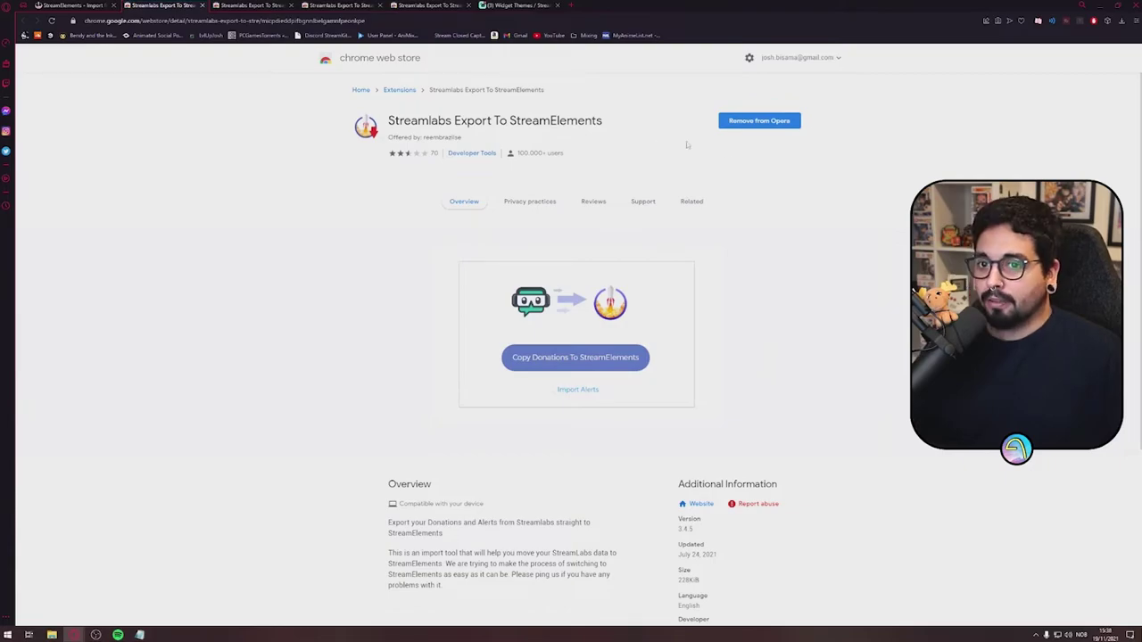
Run Start Import To StreamElements from the Streamlabs Export extension and open the imported alertbox overlay.
left_click(68, 5)
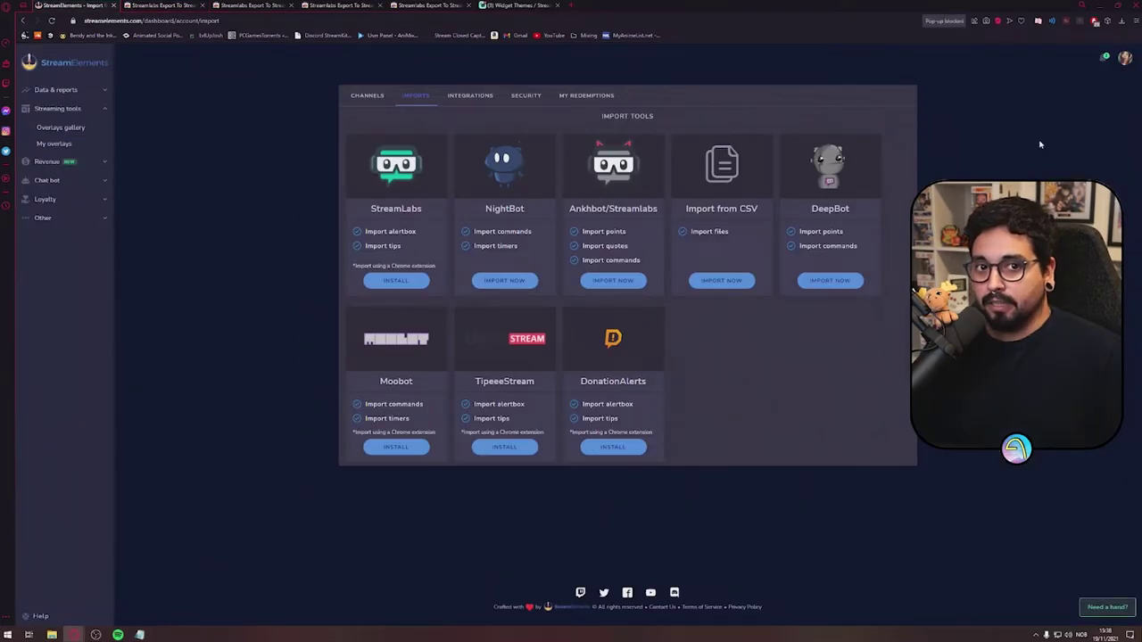
left_click(1109, 21)
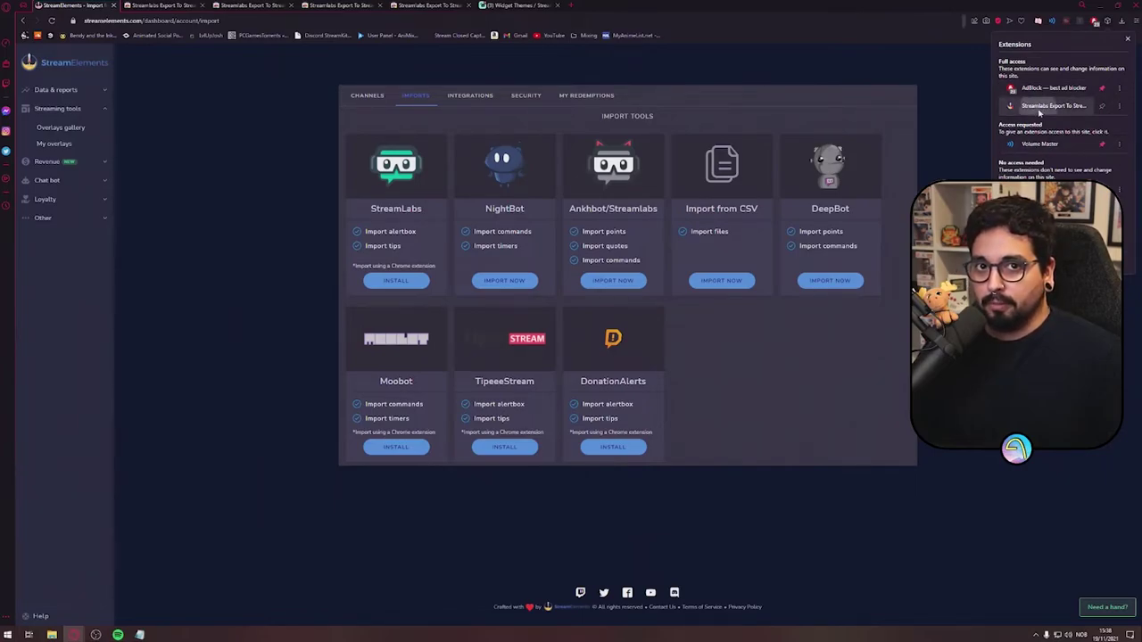
left_click(1044, 106)
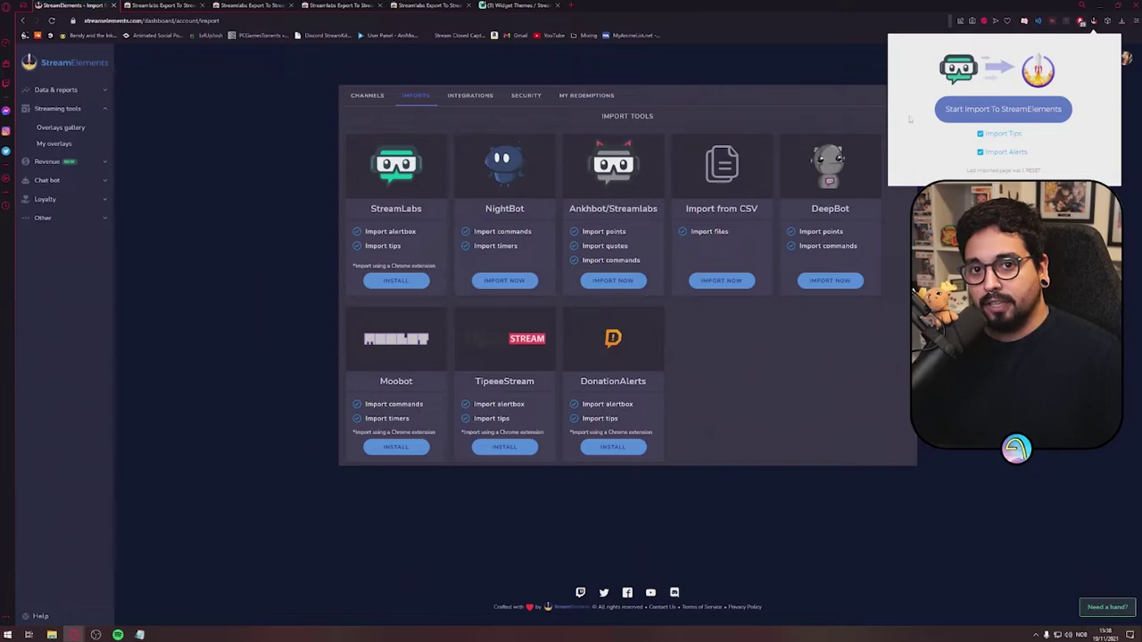
left_click(1001, 112)
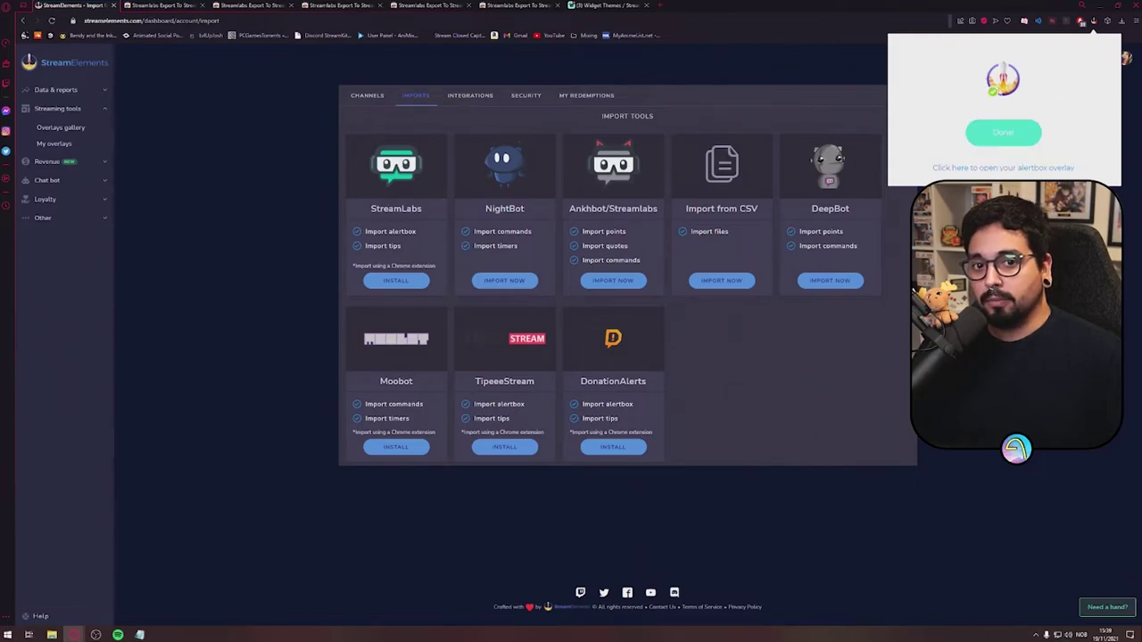
left_click(1006, 169)
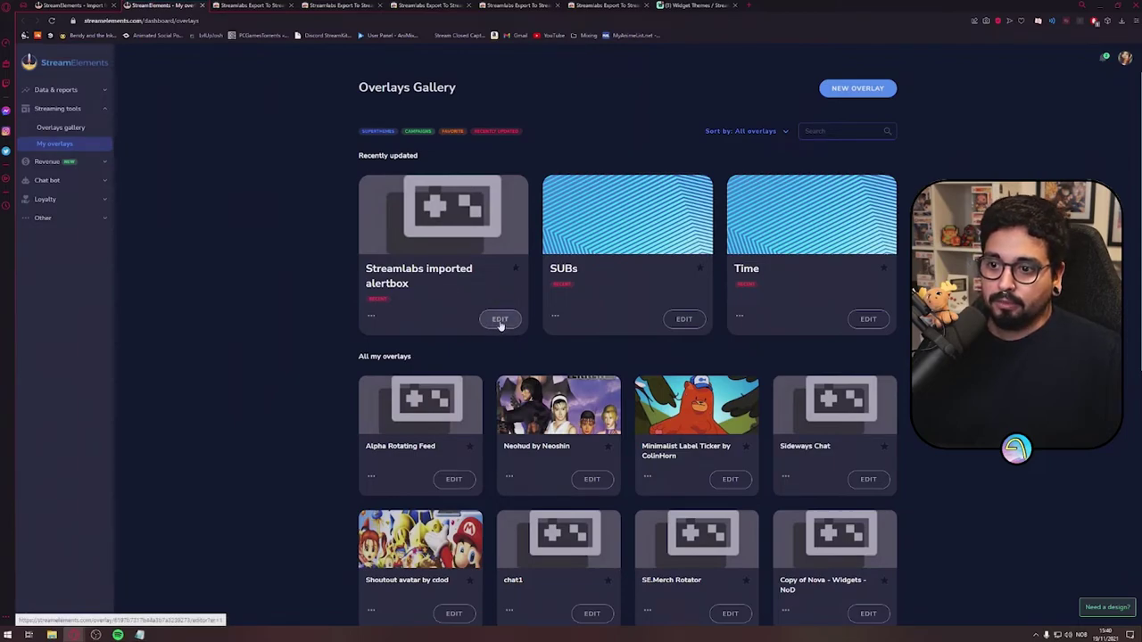
Edit the Streamlabs imported alertbox and emulate a Follower event to show the NEW FOLLOWER alert.
left_click(500, 319)
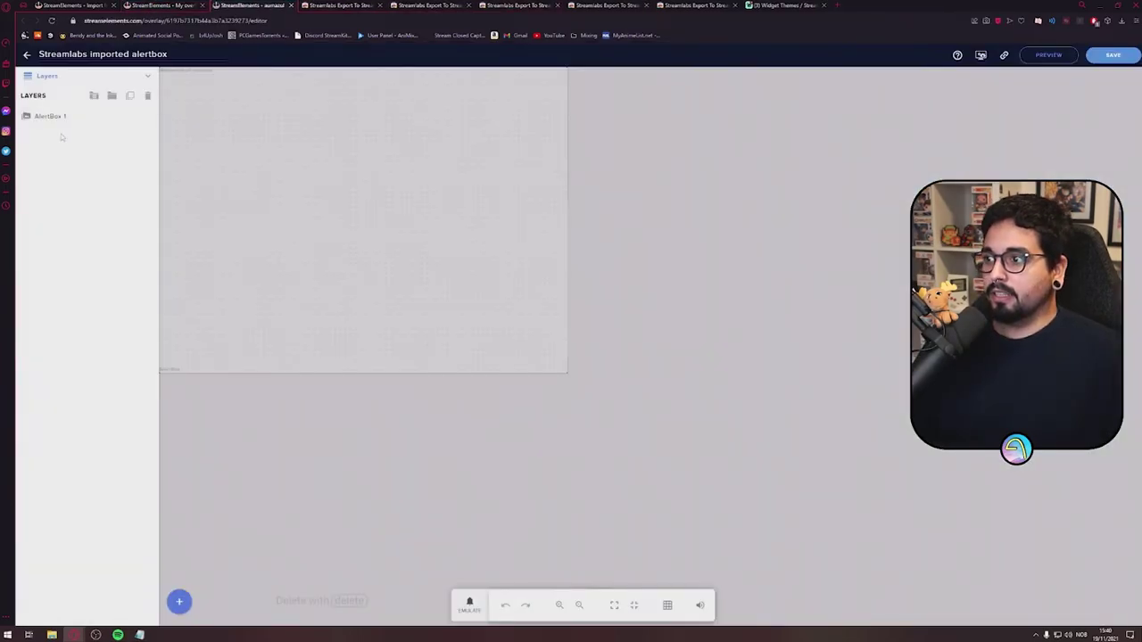
left_click(179, 602)
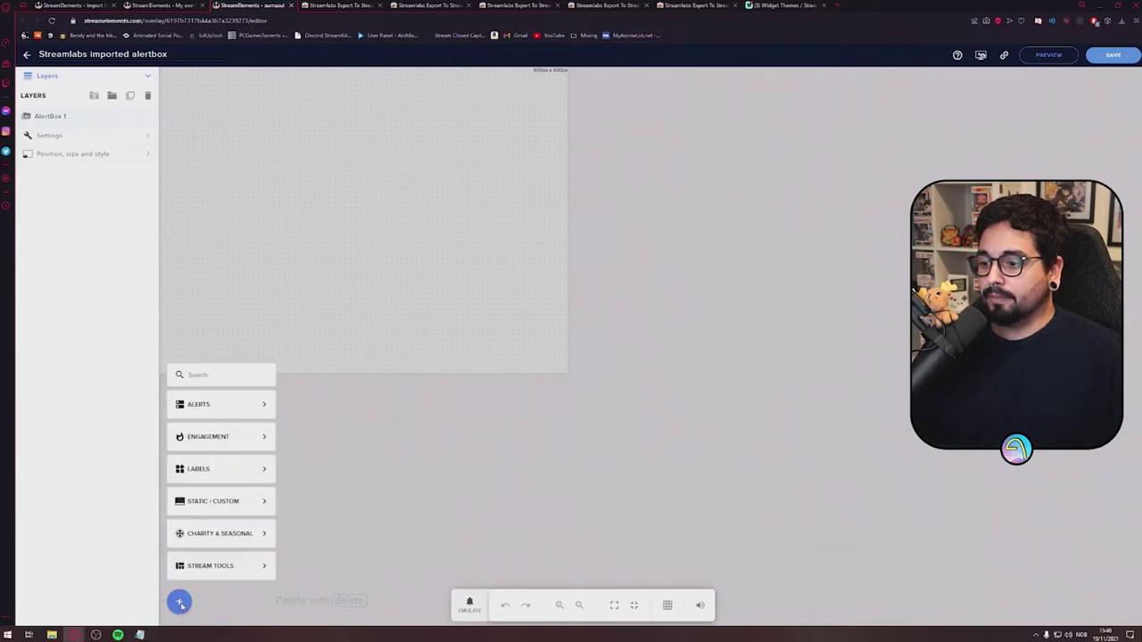
left_click(469, 604)
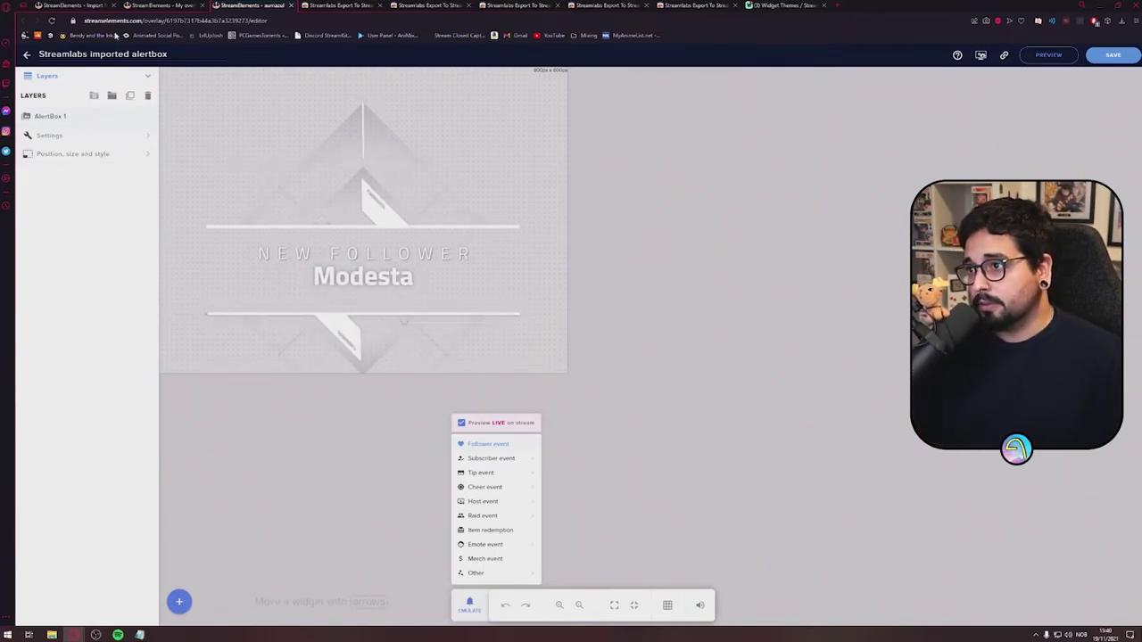
Go to Revenue > Tipping settings in StreamElements.
left_click(95, 8)
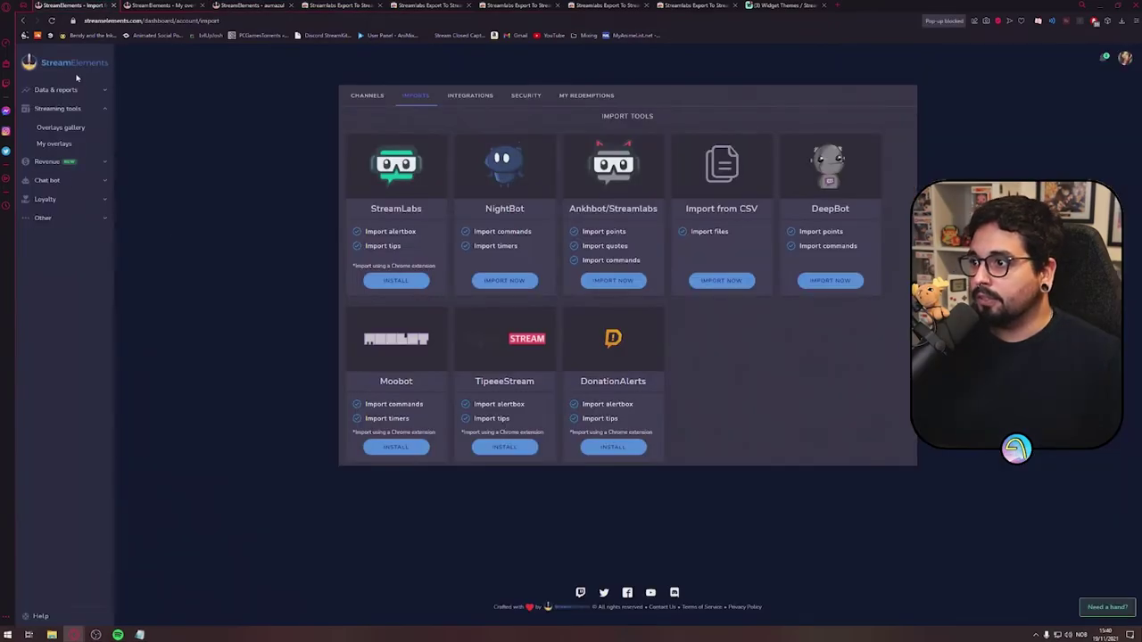
left_click(78, 108)
left_click(85, 127)
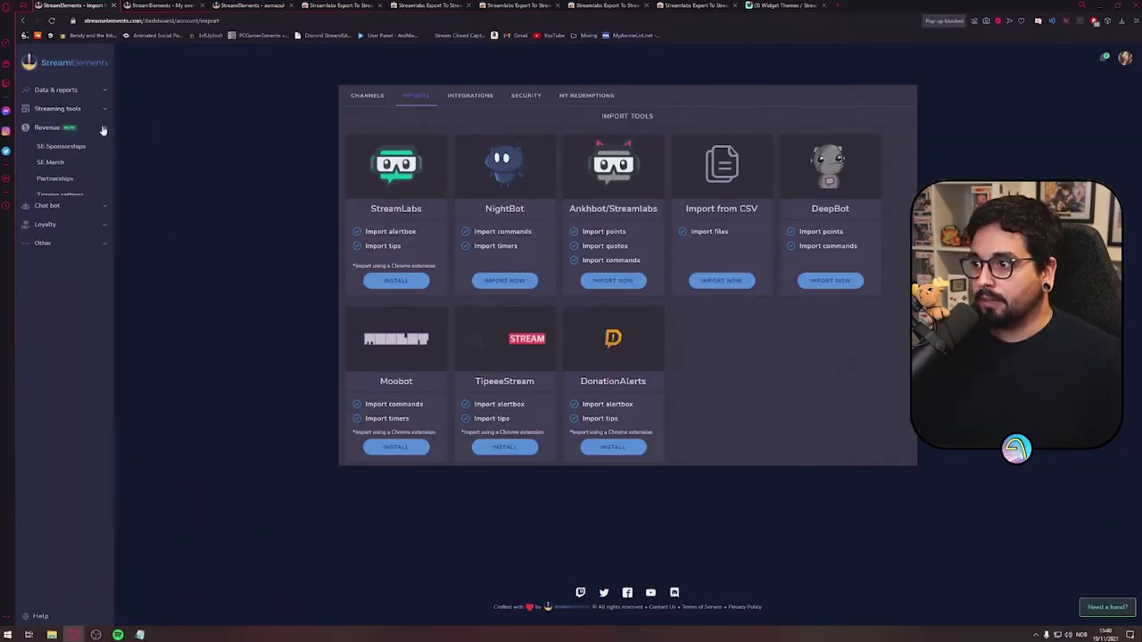
left_click(61, 195)
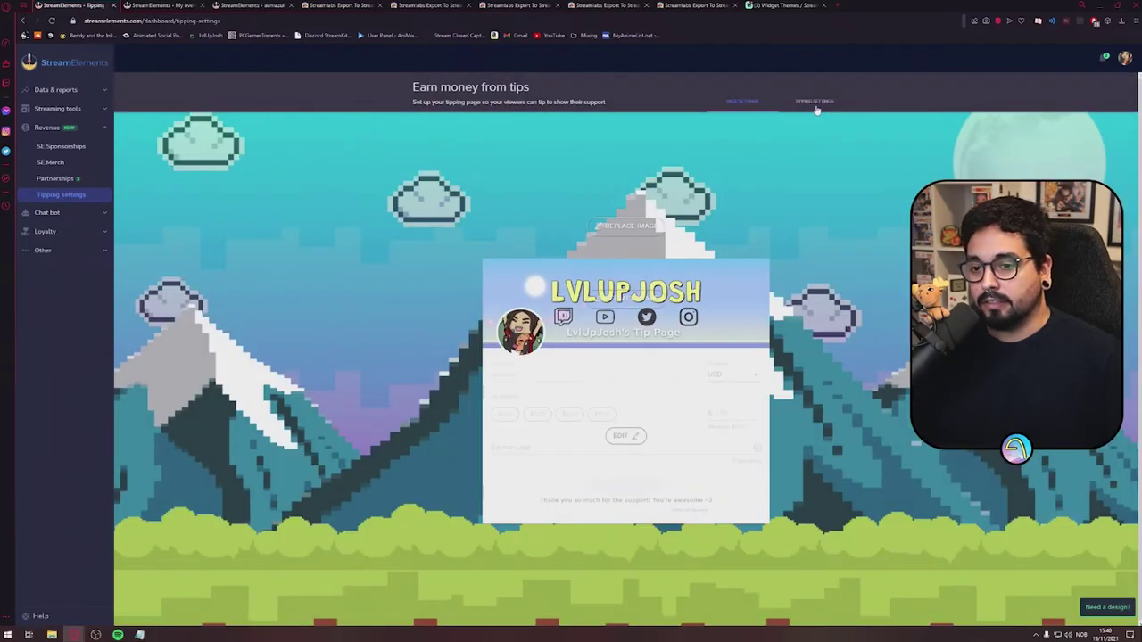
left_click(814, 103)
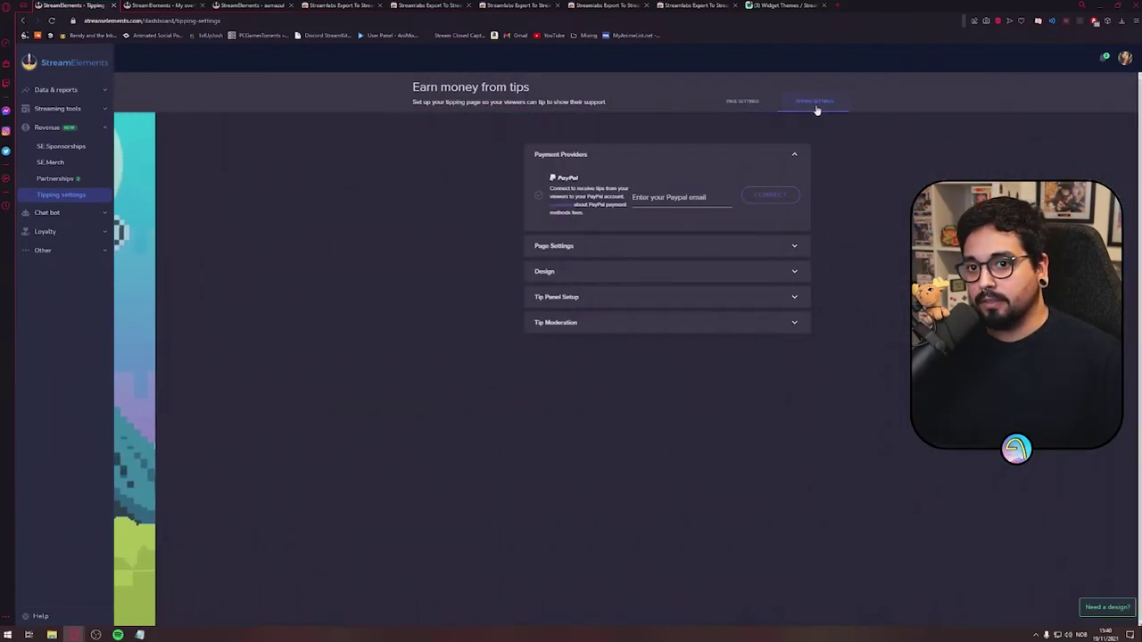
Expand Page Settings, Design, Tip Panel Setup and Tip Moderation to review the imported USD tip settings.
left_click(754, 247)
left_click(753, 246)
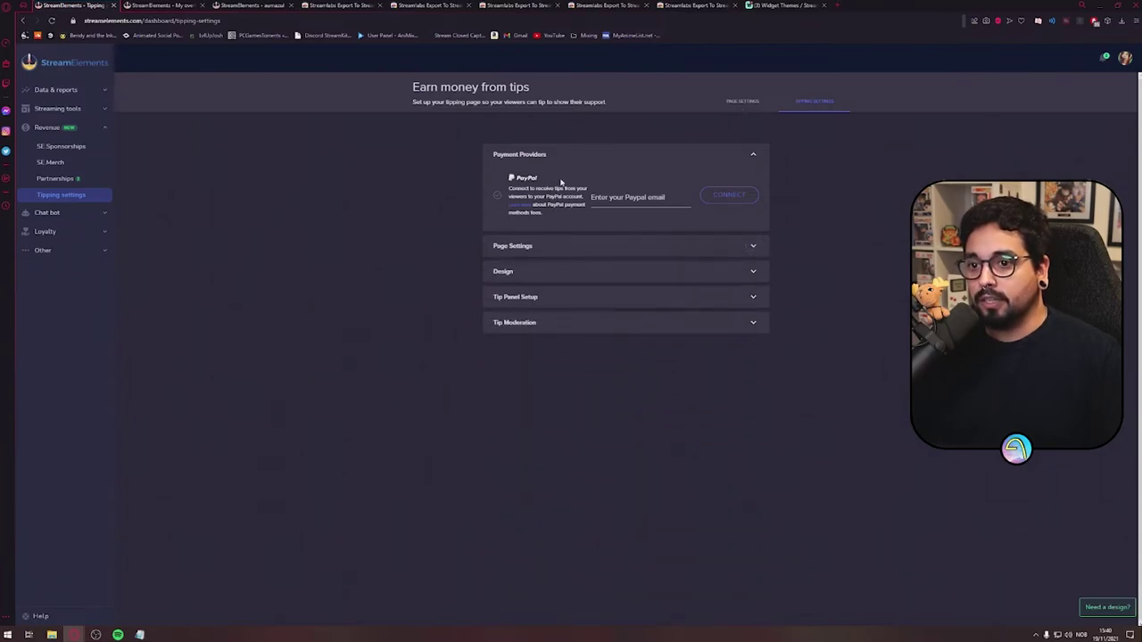
left_click(727, 271)
scroll(727, 535, "down", 1)
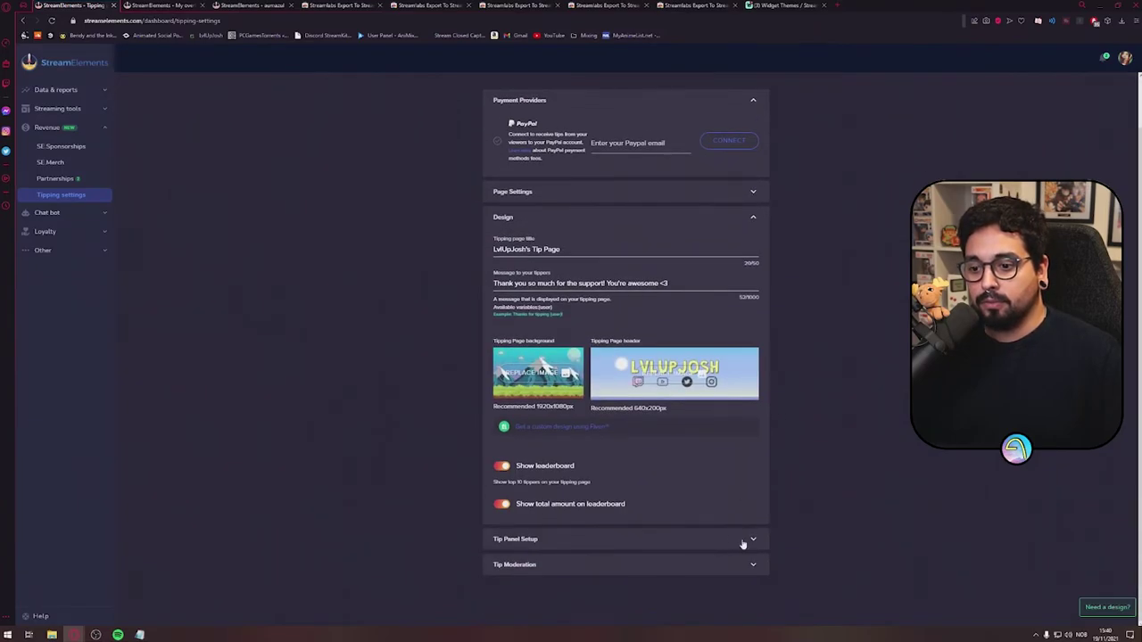
left_click(752, 540)
scroll(479, 441, "down", 1)
scroll(585, 337, "up", 2)
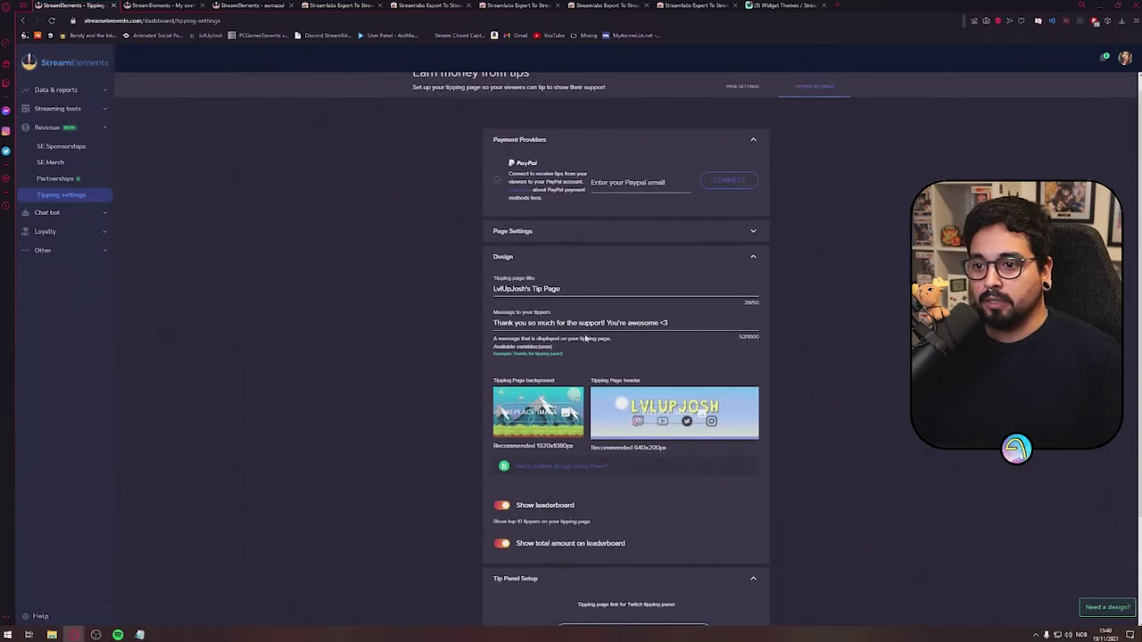
left_click(591, 232)
scroll(732, 242, "down", 5)
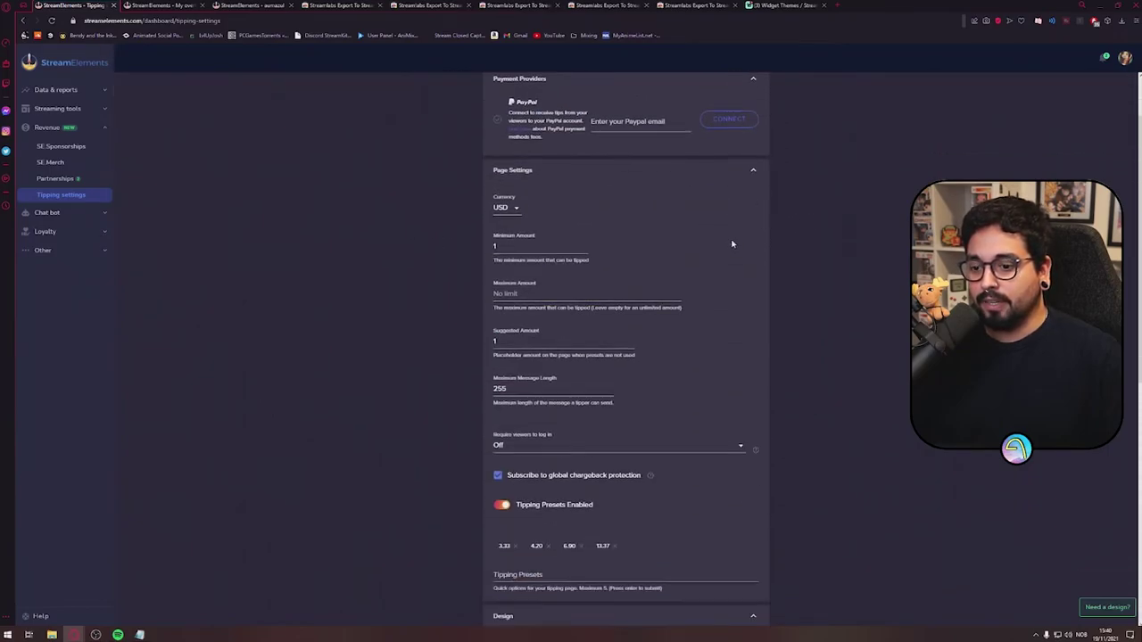
left_click(650, 569)
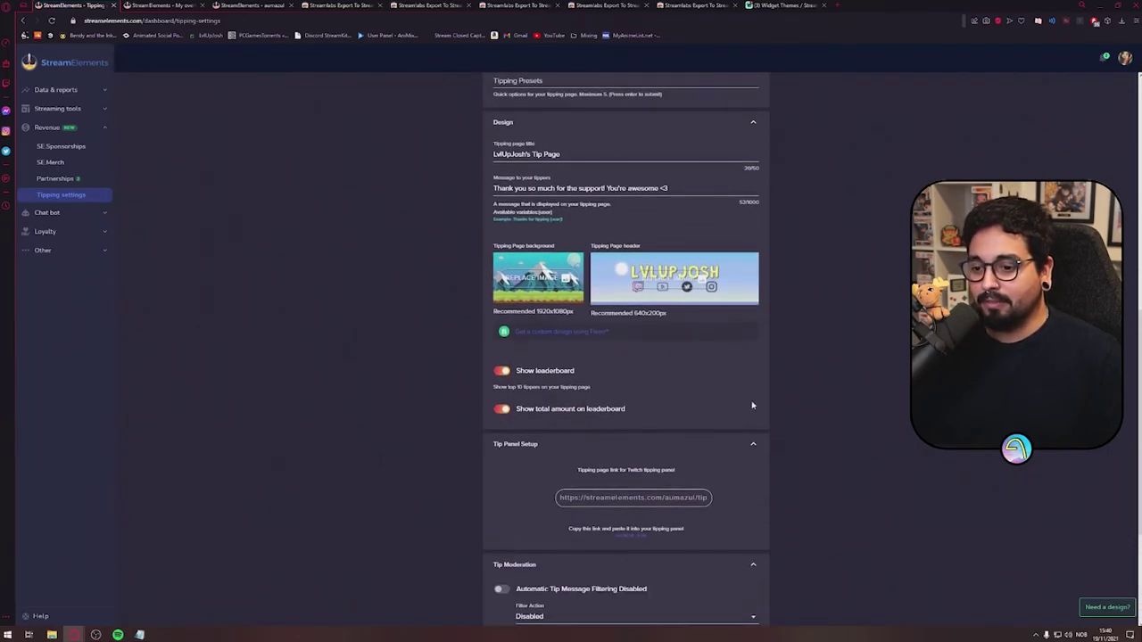
scroll(752, 408, "down", 2)
scroll(747, 408, "up", 7)
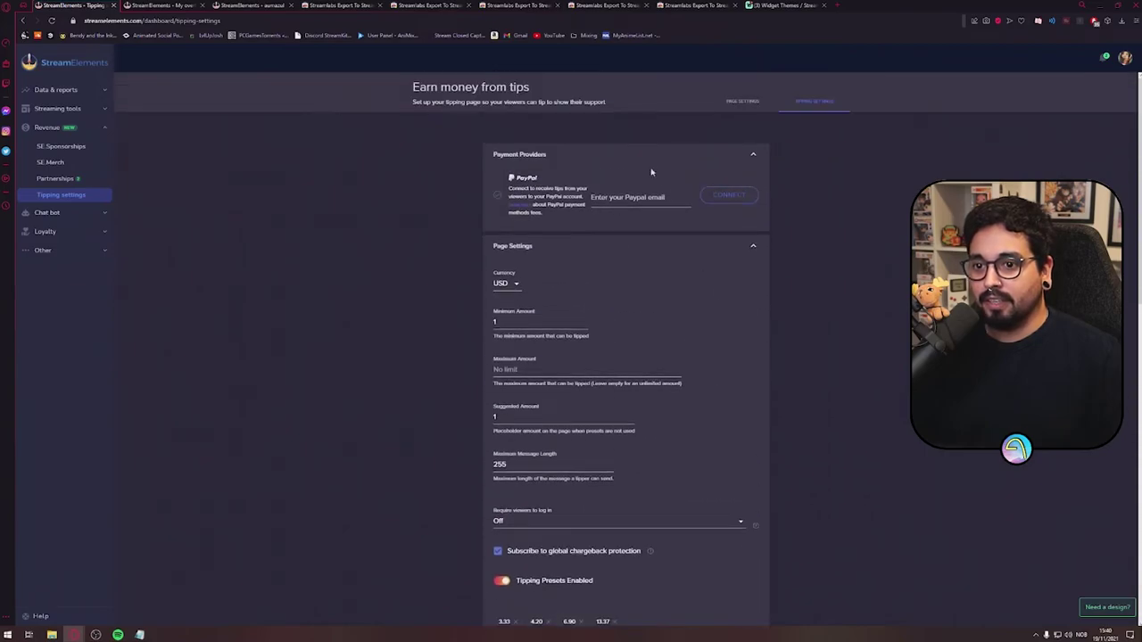